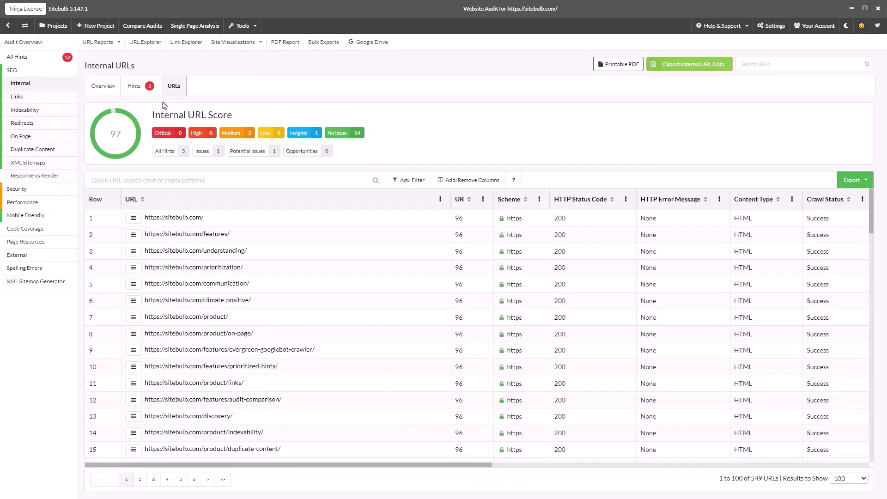
# Switch to the URLs tab so the sitebulb.com internal URL table shows without the score panel.
pyautogui.click(173, 92)
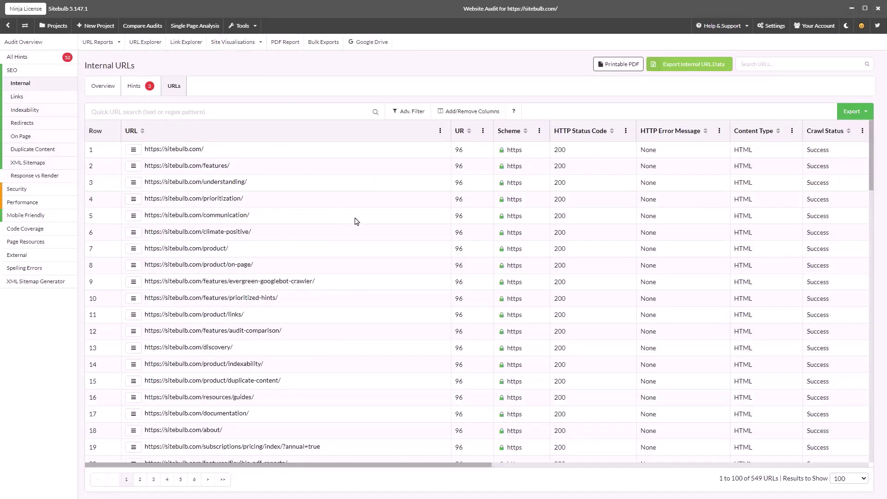
pyautogui.scroll(-2, 386, 221)
pyautogui.scroll(2, 544, 249)
# Bring up Add/Remove Columns and browse the Available Columns list for the URL table.
pyautogui.click(443, 114)
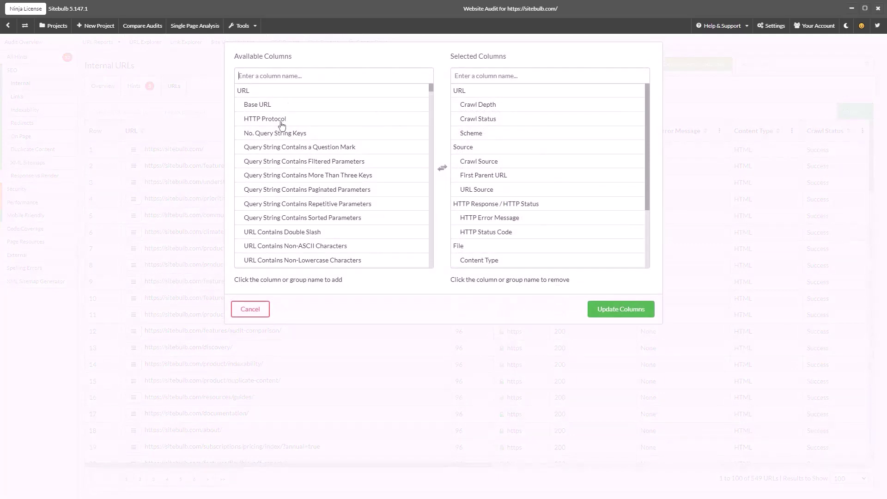
pyautogui.scroll(-2, 276, 138)
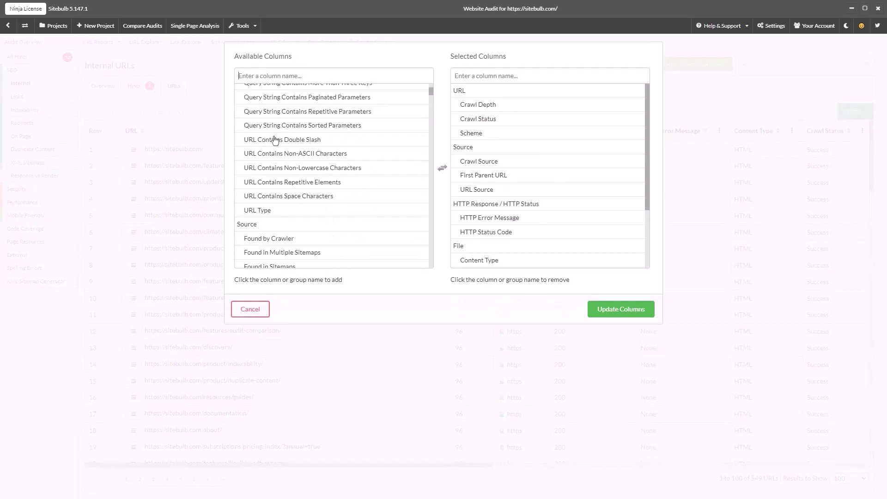
pyautogui.scroll(-2, 276, 140)
pyautogui.scroll(-2, 280, 143)
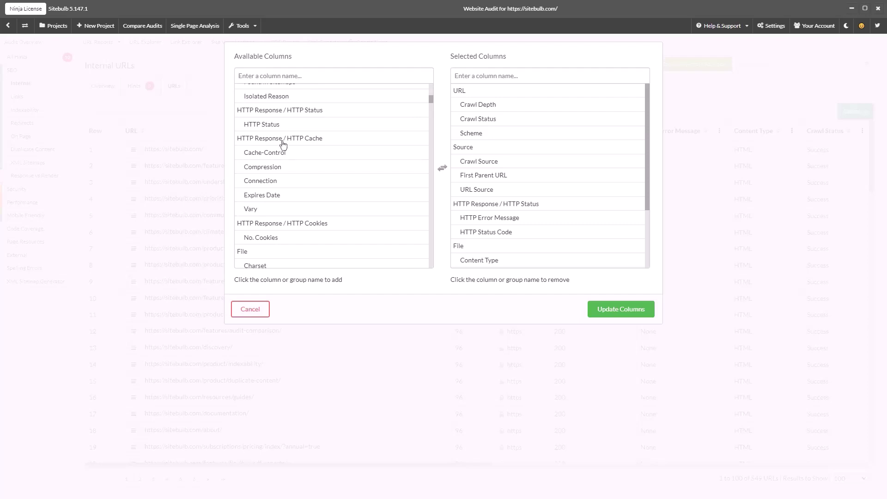
pyautogui.scroll(3, 284, 144)
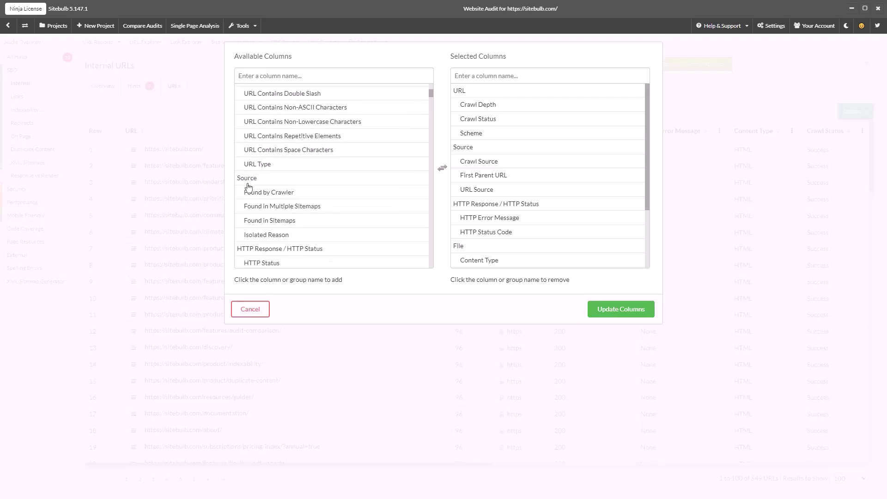
pyautogui.scroll(-2, 272, 188)
pyautogui.scroll(-2, 311, 219)
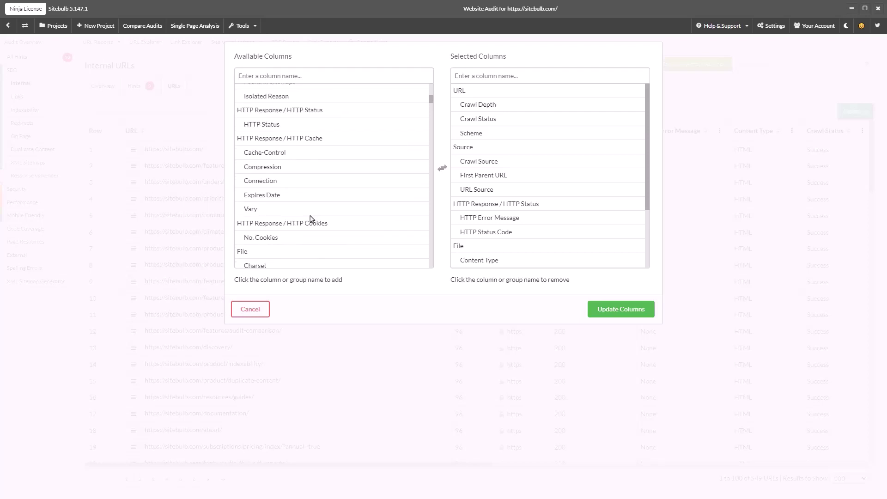
pyautogui.scroll(-1, 272, 212)
pyautogui.scroll(-4, 285, 212)
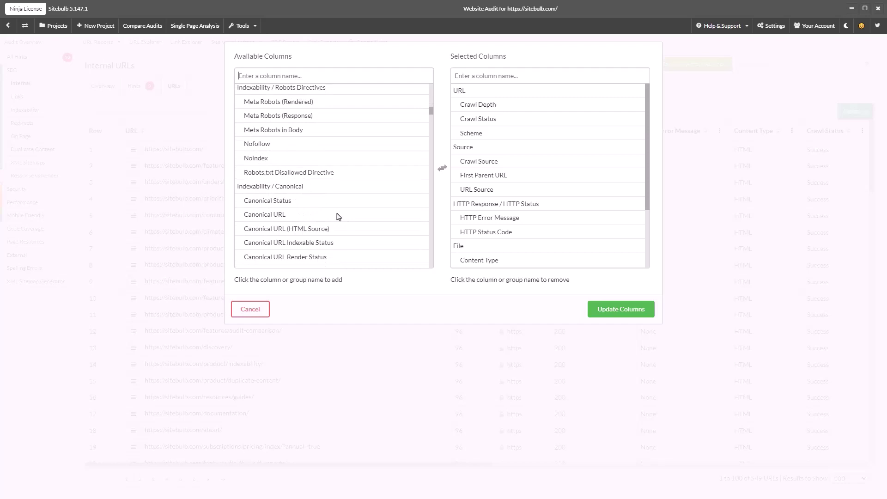
pyautogui.scroll(1, 336, 213)
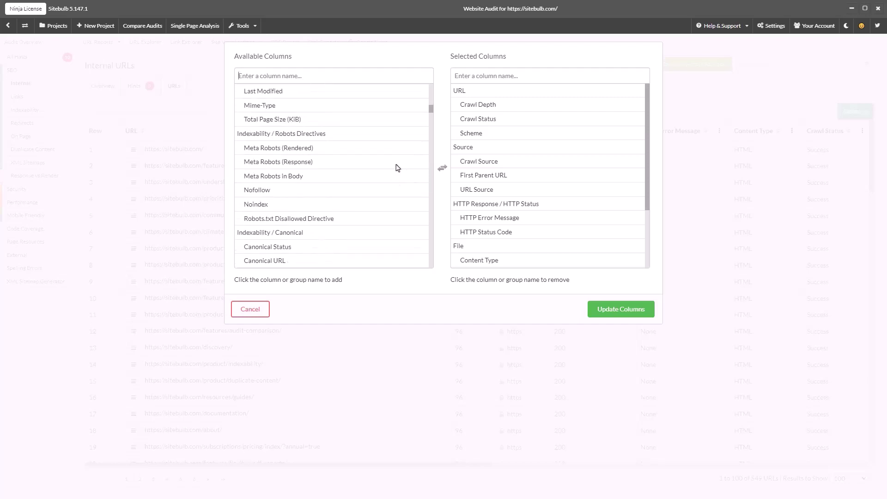
pyautogui.scroll(1, 397, 166)
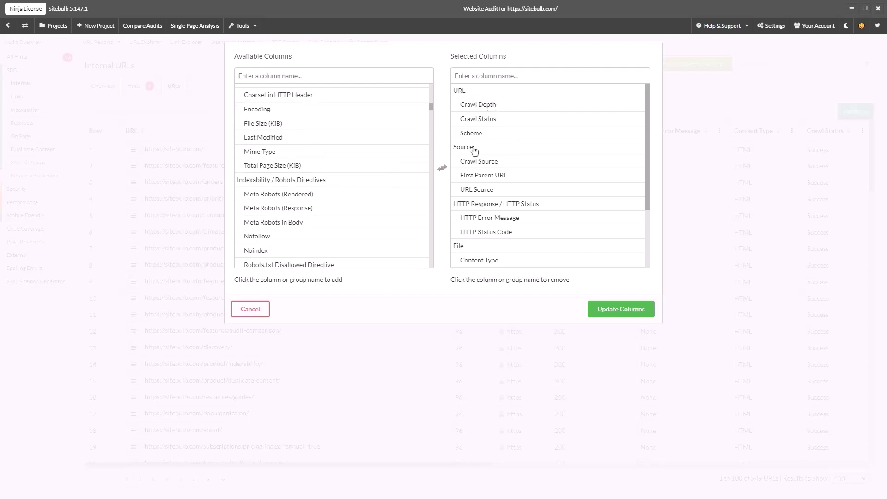
# Remove the Source, HTTP Status Code, HTTP Error Message, Content Type, Indexability and Links column groups.
pyautogui.click(473, 147)
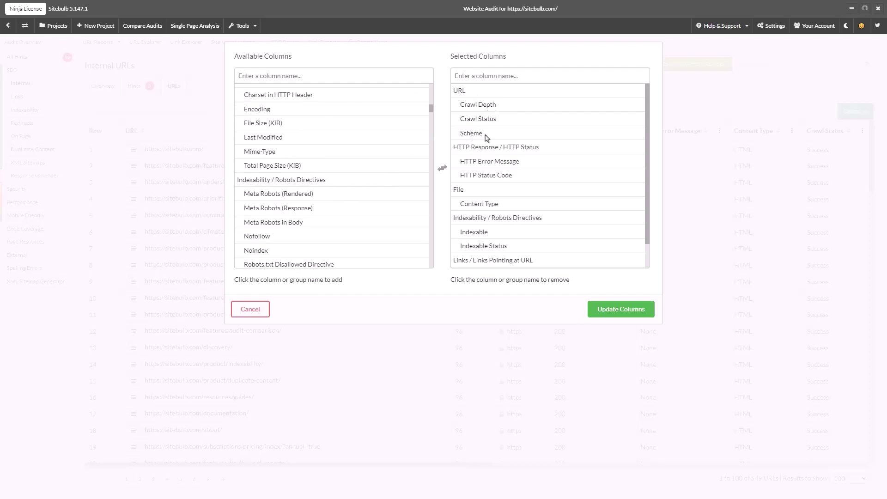
pyautogui.click(489, 175)
pyautogui.click(488, 162)
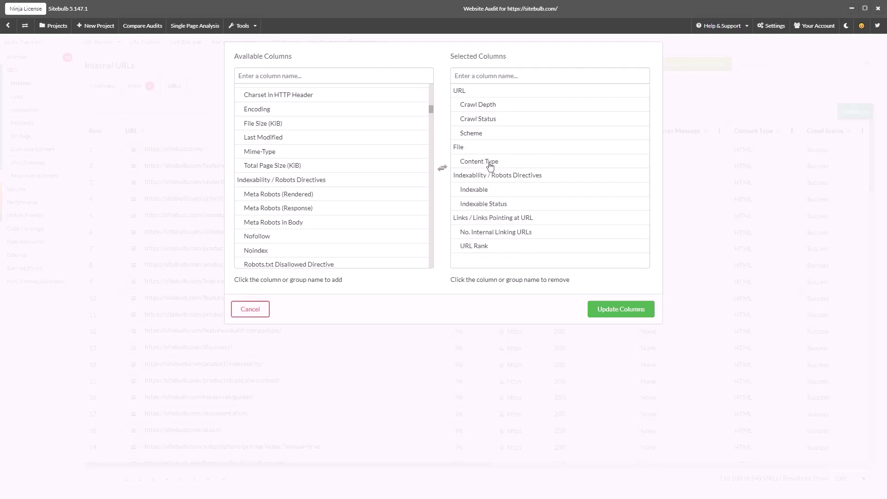
pyautogui.click(472, 149)
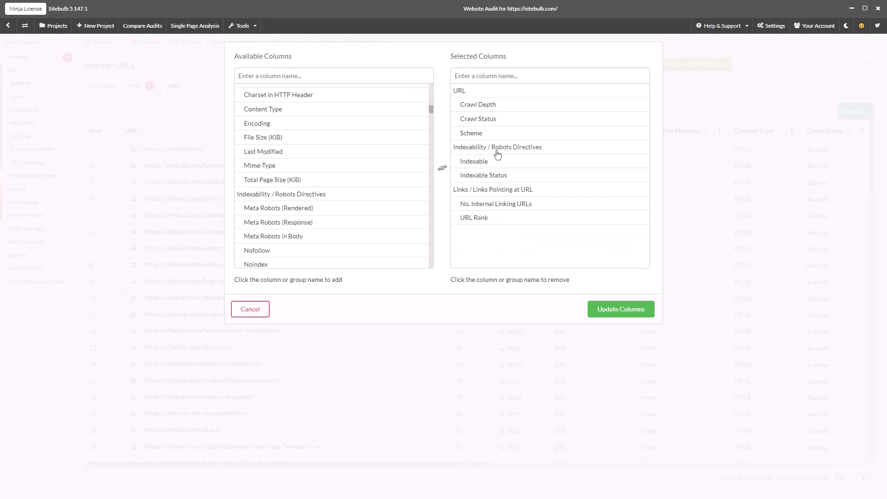
pyautogui.click(474, 163)
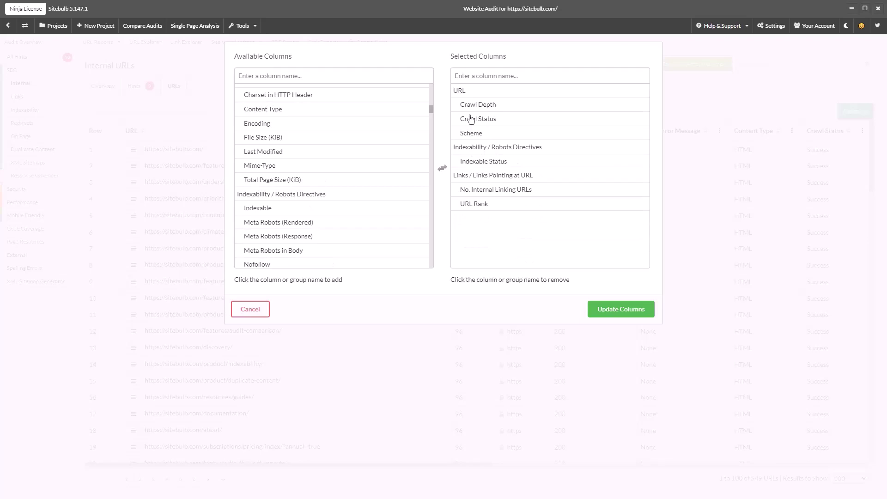
pyautogui.click(476, 94)
pyautogui.click(476, 96)
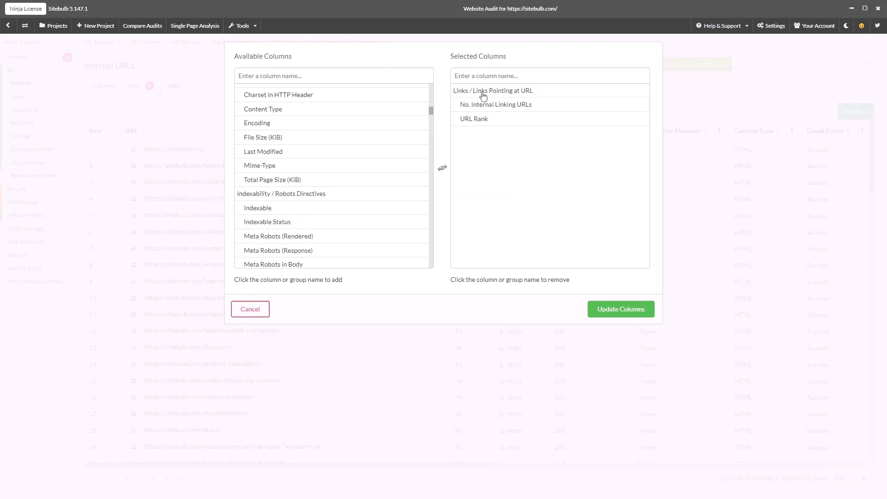
pyautogui.click(477, 94)
pyautogui.scroll(-5, 330, 178)
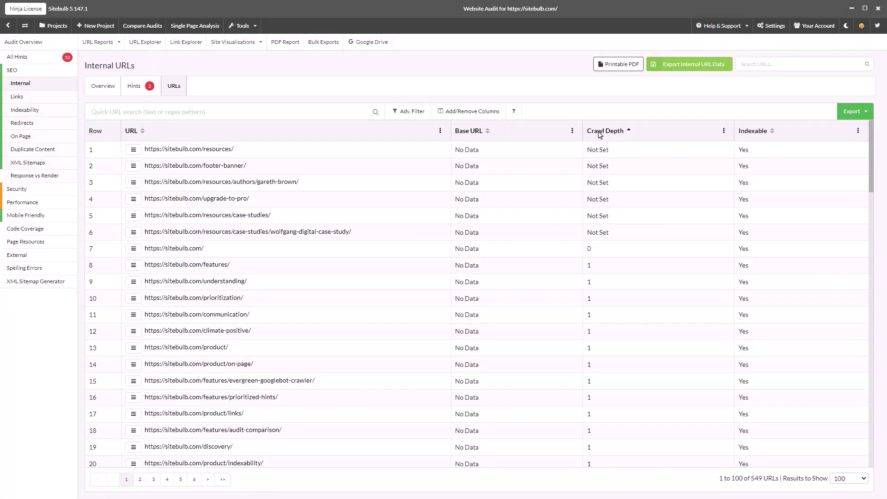
# Sort by Crawl Depth ascending, descending and ascending again, then clear the sort to restore original order.
pyautogui.click(722, 132)
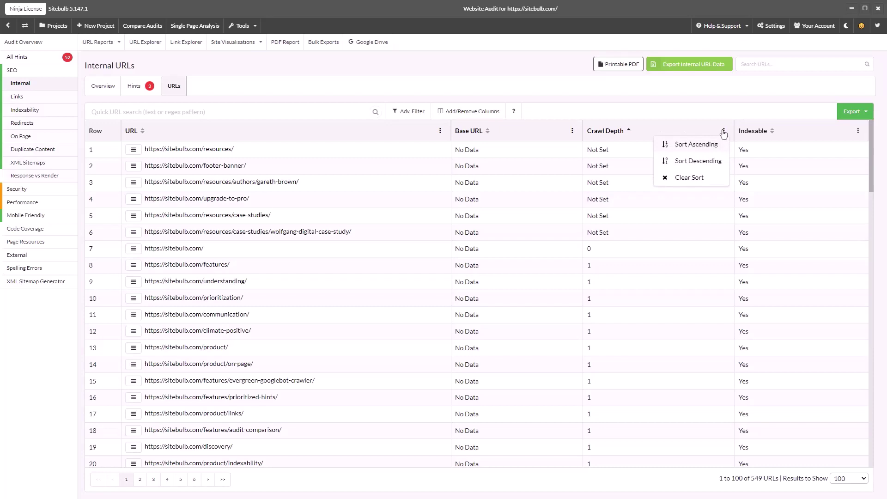
pyautogui.click(709, 144)
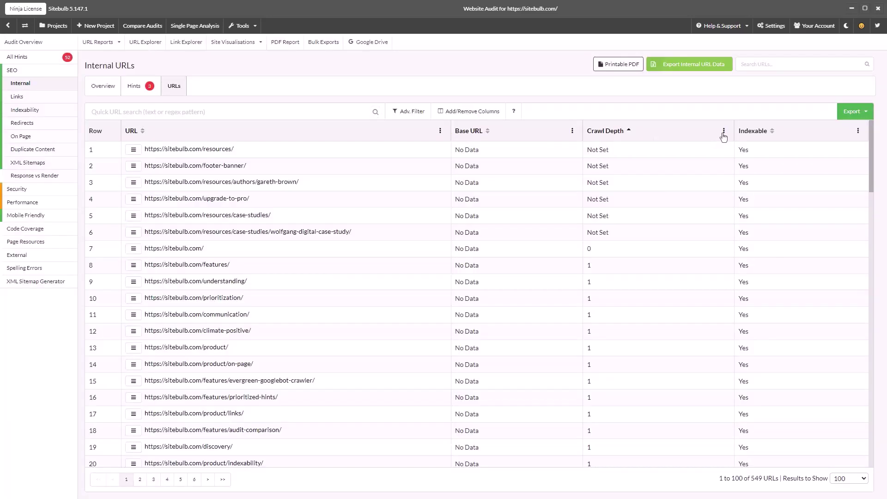
pyautogui.click(723, 134)
pyautogui.click(705, 160)
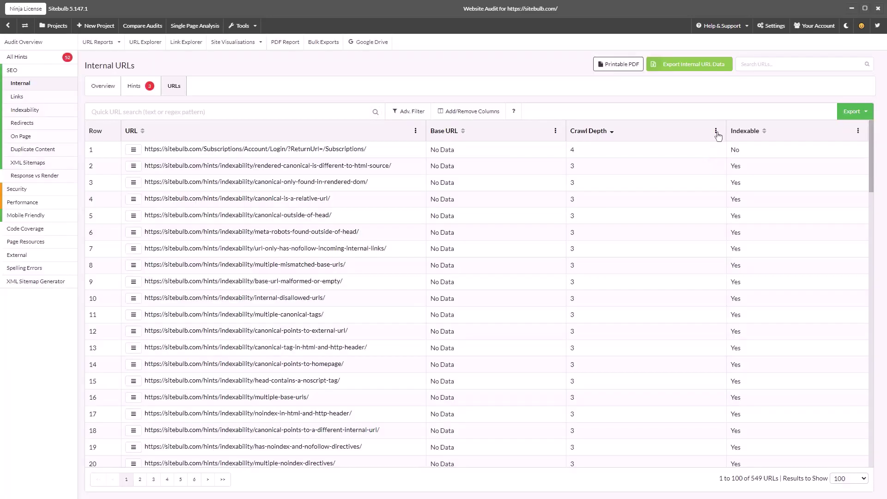
pyautogui.click(717, 133)
pyautogui.click(709, 143)
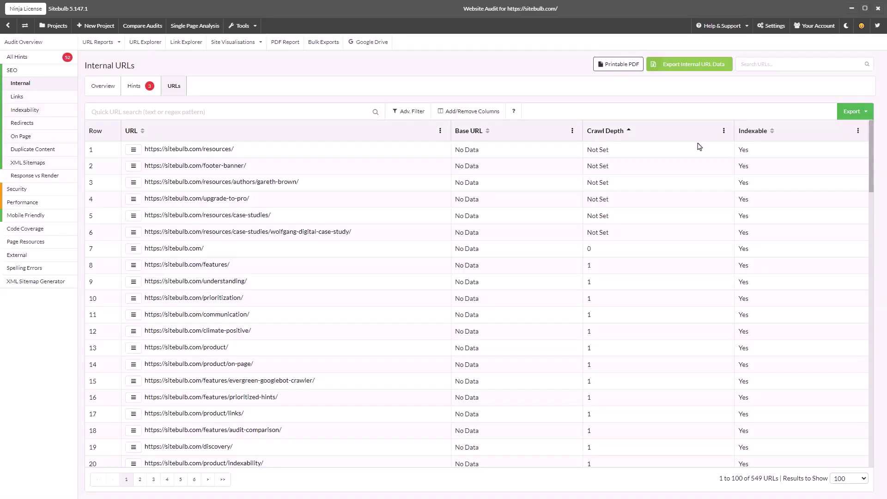
pyautogui.click(723, 130)
pyautogui.click(695, 176)
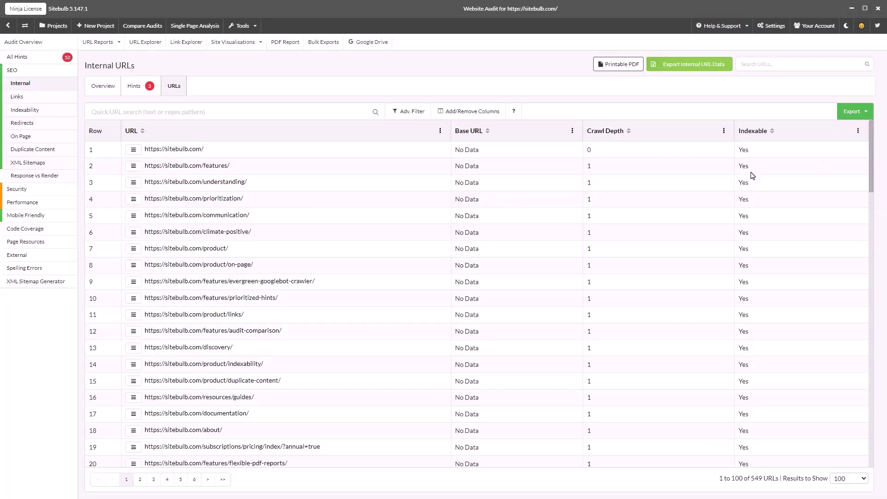
pyautogui.click(232, 113)
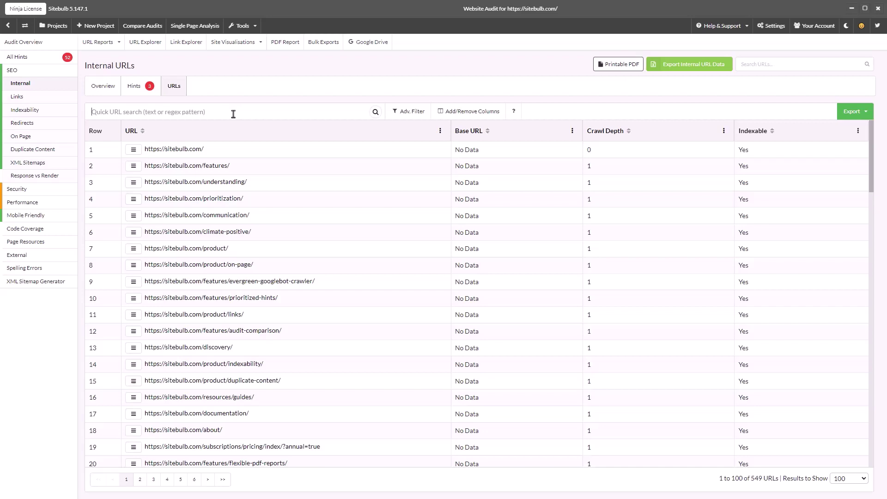
pyautogui.write('/product/')
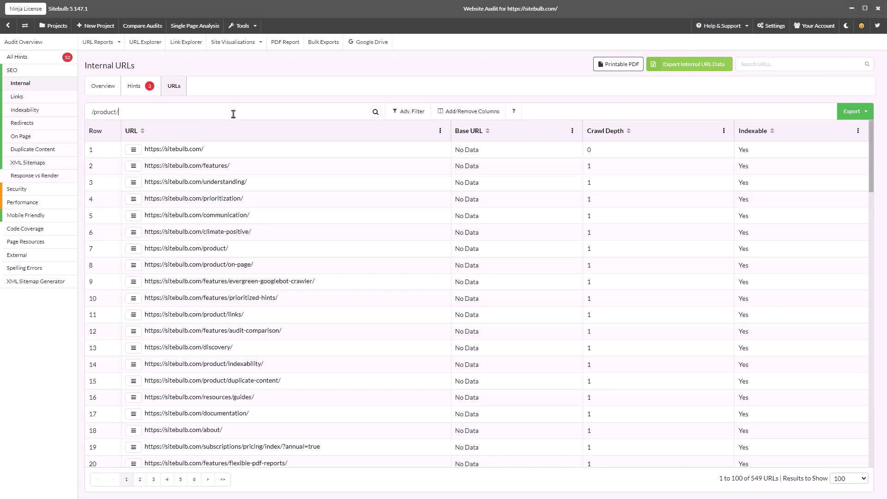
pyautogui.press('Return')
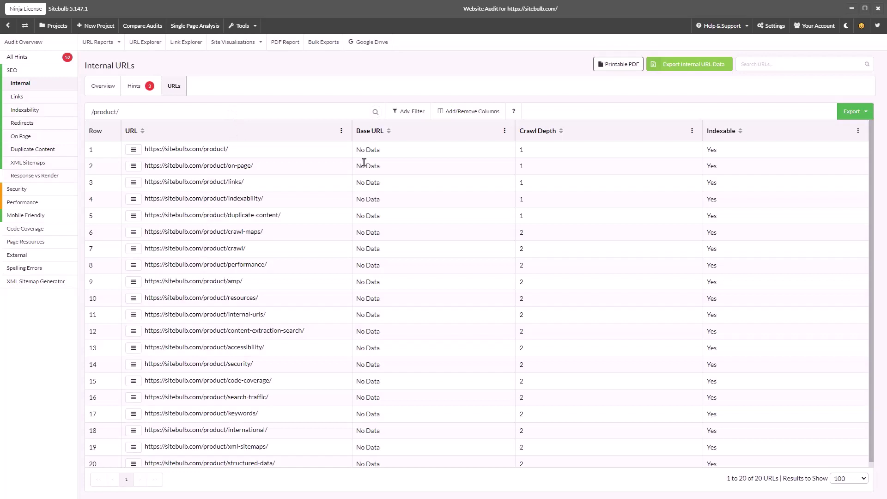
pyautogui.hotkey('ctrl', 'a')
pyautogui.press('BackSpace')
pyautogui.press('Return')
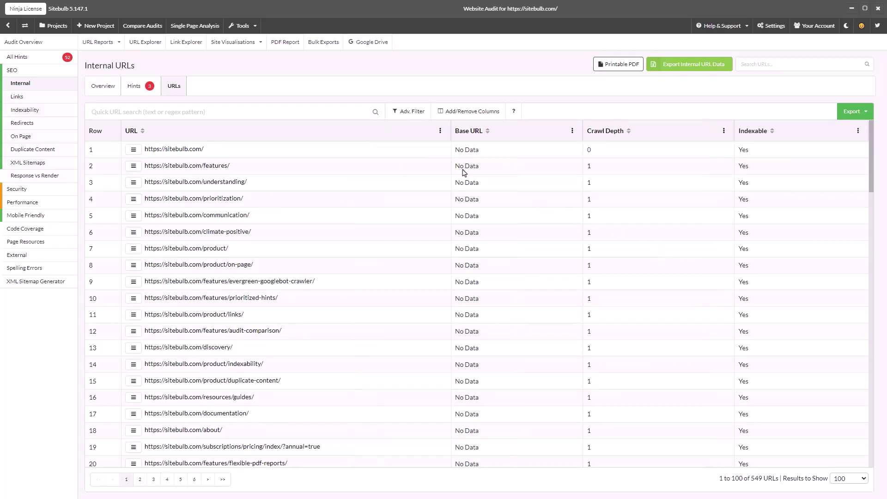
pyautogui.click(409, 114)
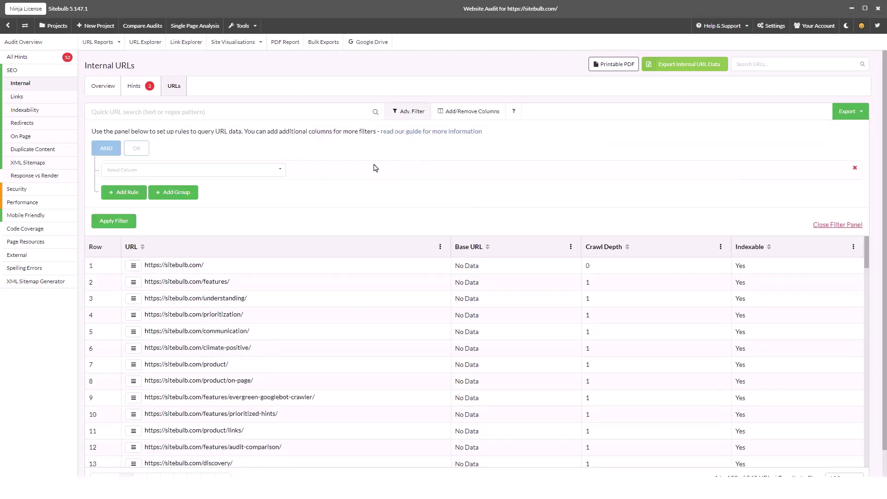
pyautogui.click(127, 171)
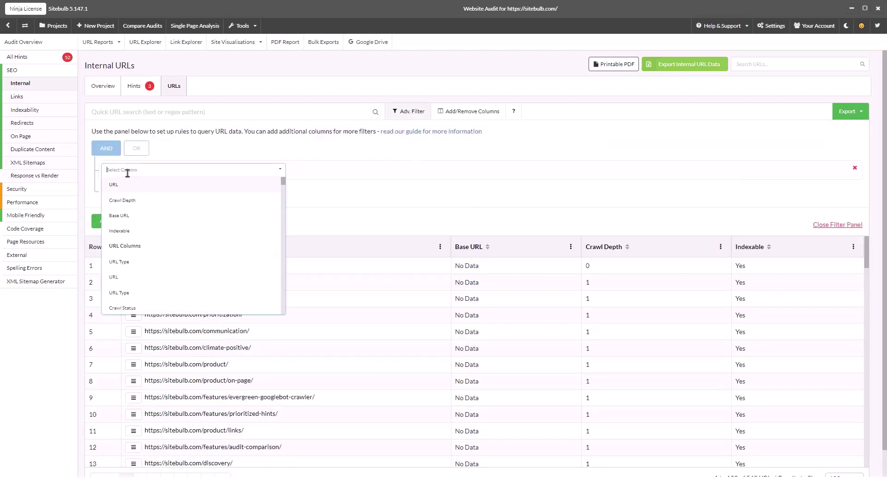
pyautogui.click(145, 204)
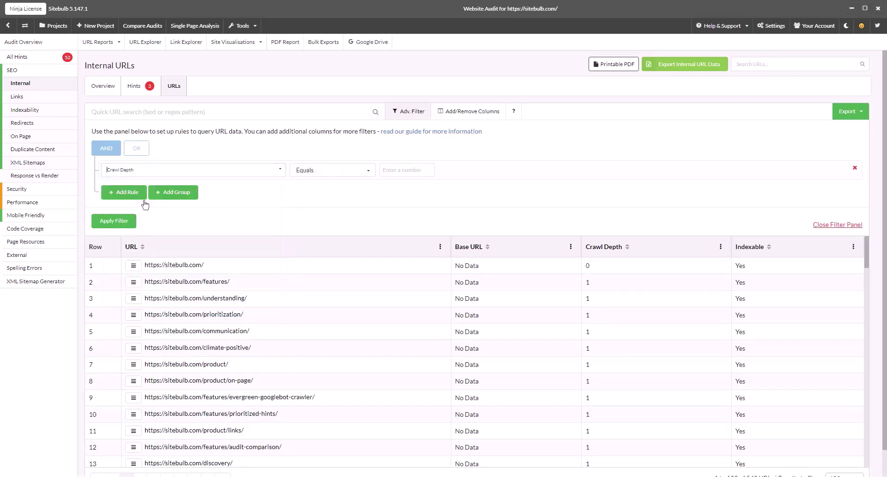
pyautogui.click(392, 173)
pyautogui.click(429, 168)
pyautogui.click(428, 169)
pyautogui.click(107, 226)
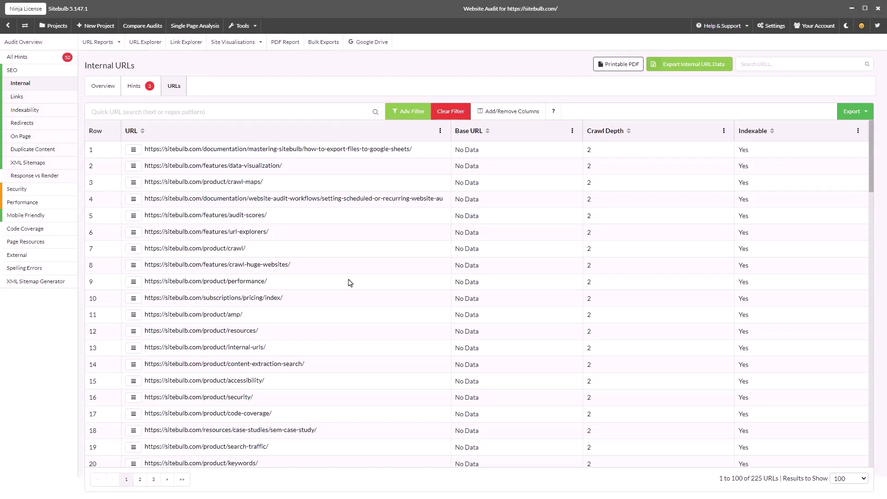
pyautogui.click(451, 113)
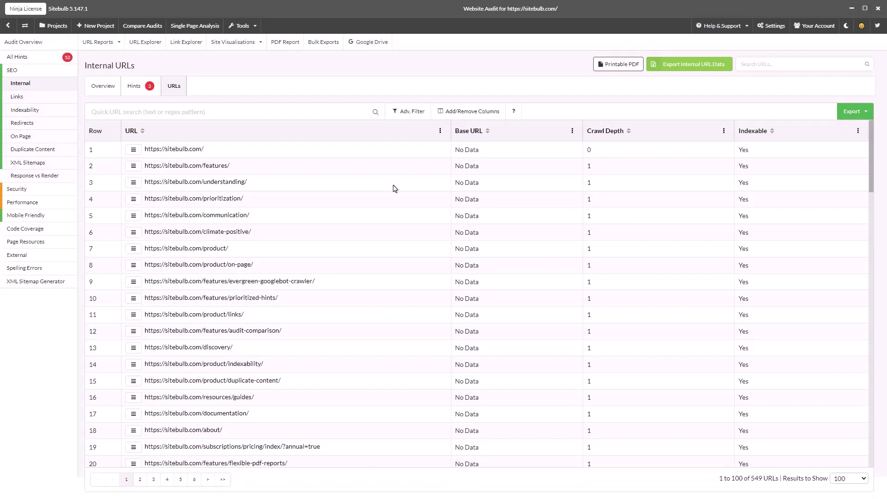
# Add two more rules to the advanced filter and set the first to Crawl Depth equals 2.
pyautogui.click(409, 112)
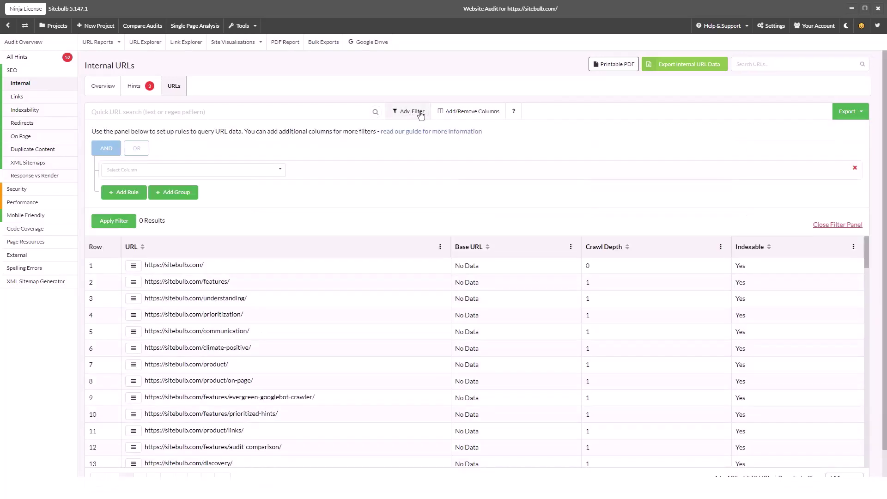
pyautogui.click(119, 193)
pyautogui.click(108, 217)
pyautogui.click(184, 170)
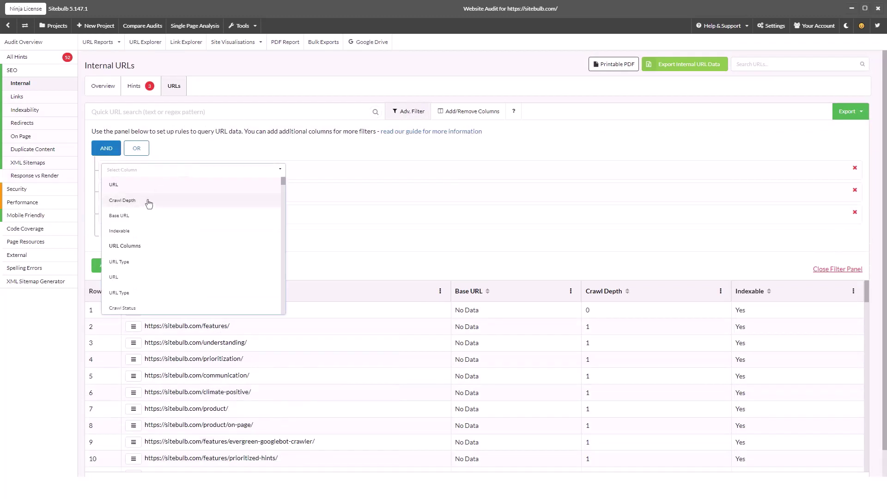
pyautogui.click(143, 198)
pyautogui.click(386, 169)
pyautogui.write('2')
# Set the second filter rule to HTTP Status contains 200.
pyautogui.click(163, 191)
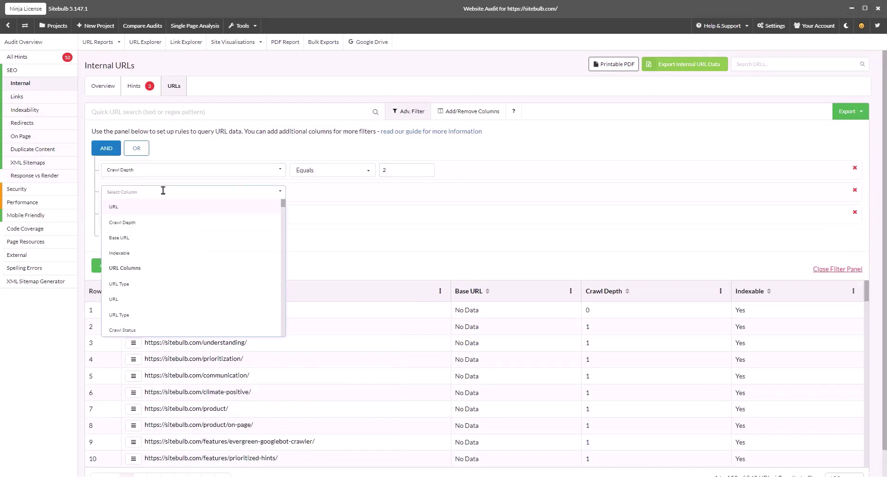
pyautogui.write('http')
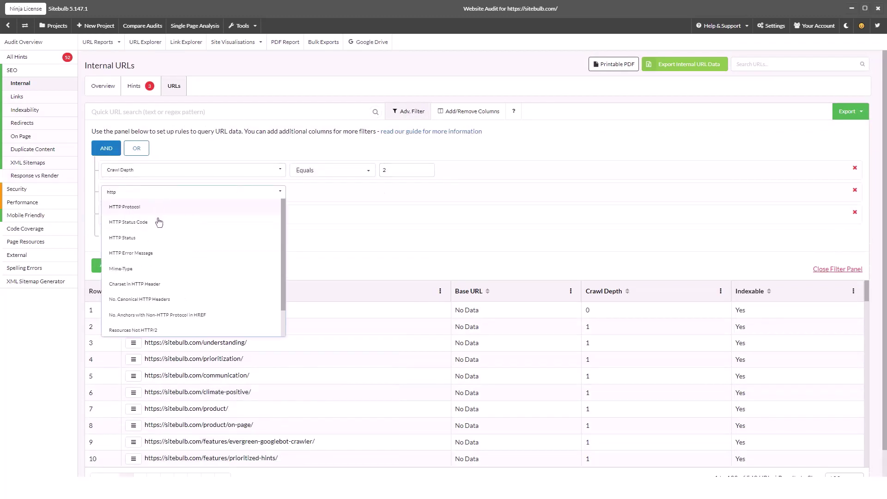
pyautogui.click(160, 238)
pyautogui.click(418, 193)
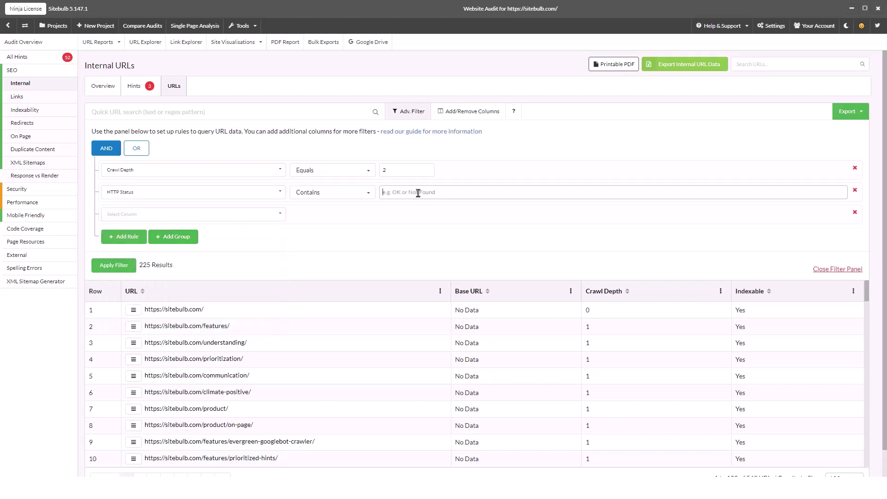
pyautogui.write('200')
# Set the third filter rule to Title Length between 30 and 50.
pyautogui.click(179, 214)
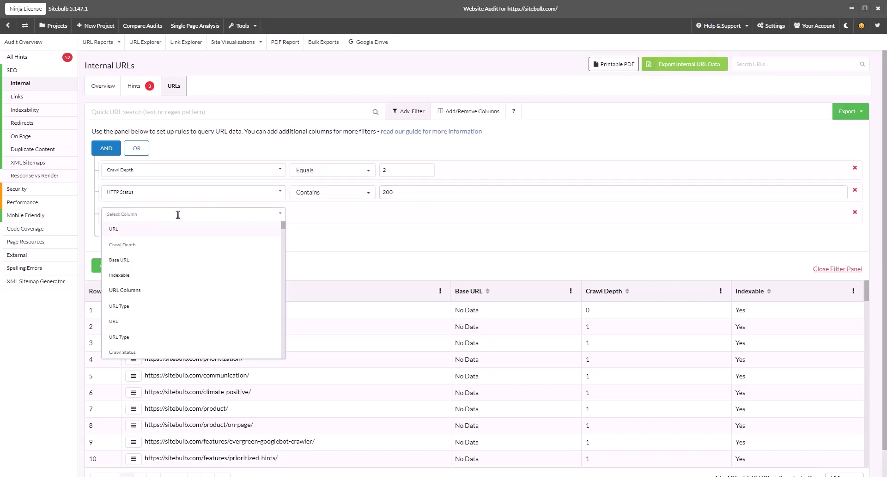
pyautogui.write('title')
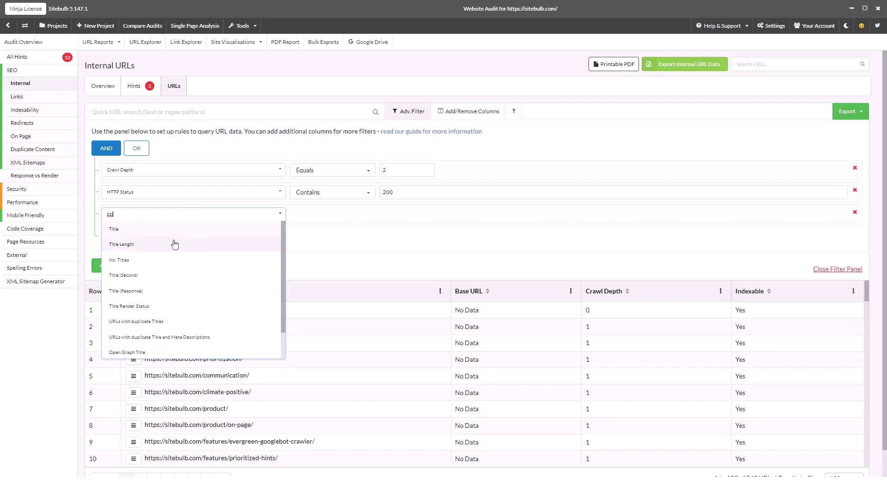
pyautogui.click(174, 245)
pyautogui.click(343, 218)
pyautogui.click(333, 257)
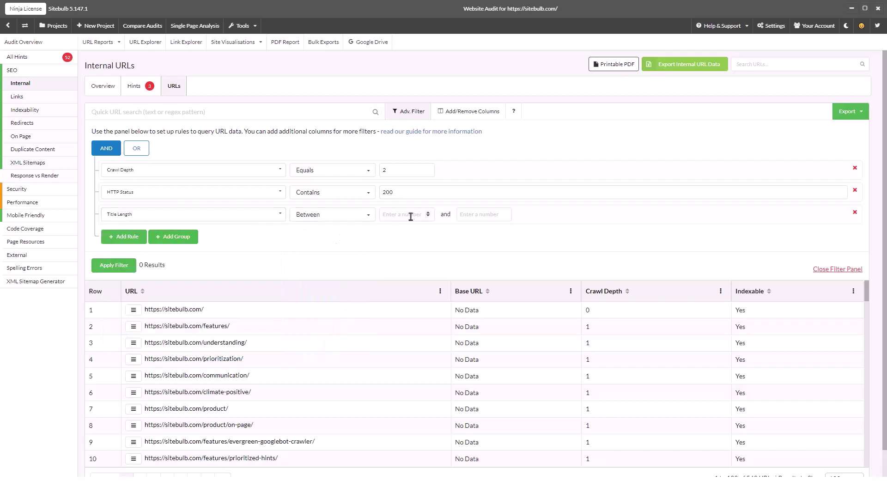
pyautogui.click(412, 216)
pyautogui.write('30')
pyautogui.click(476, 218)
pyautogui.write('50')
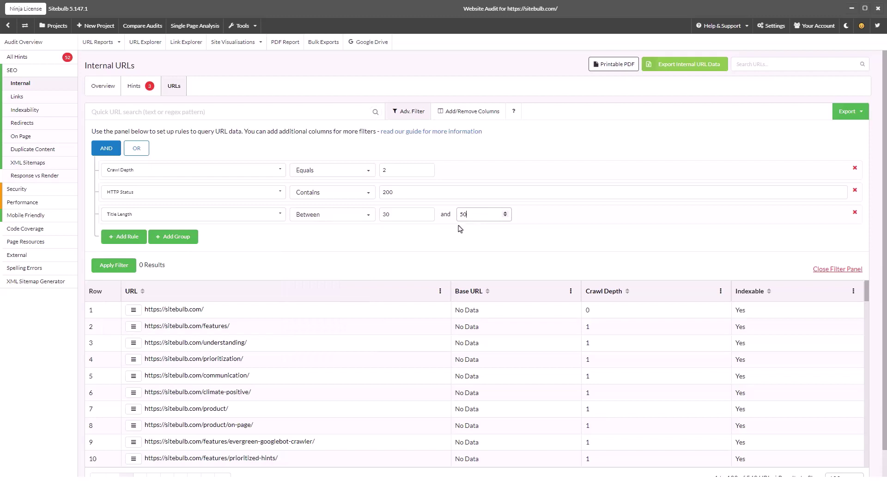